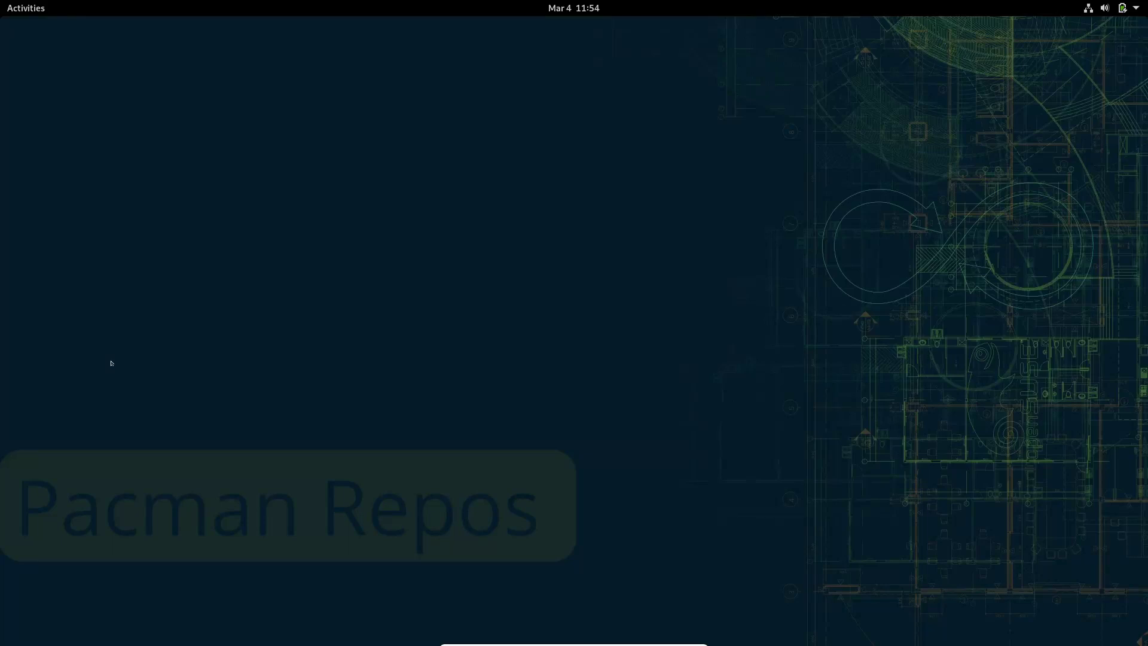
Launch YaST from the application grid and authenticate with the root password
{"action": "left_click", "coordinate": [25, 7]}
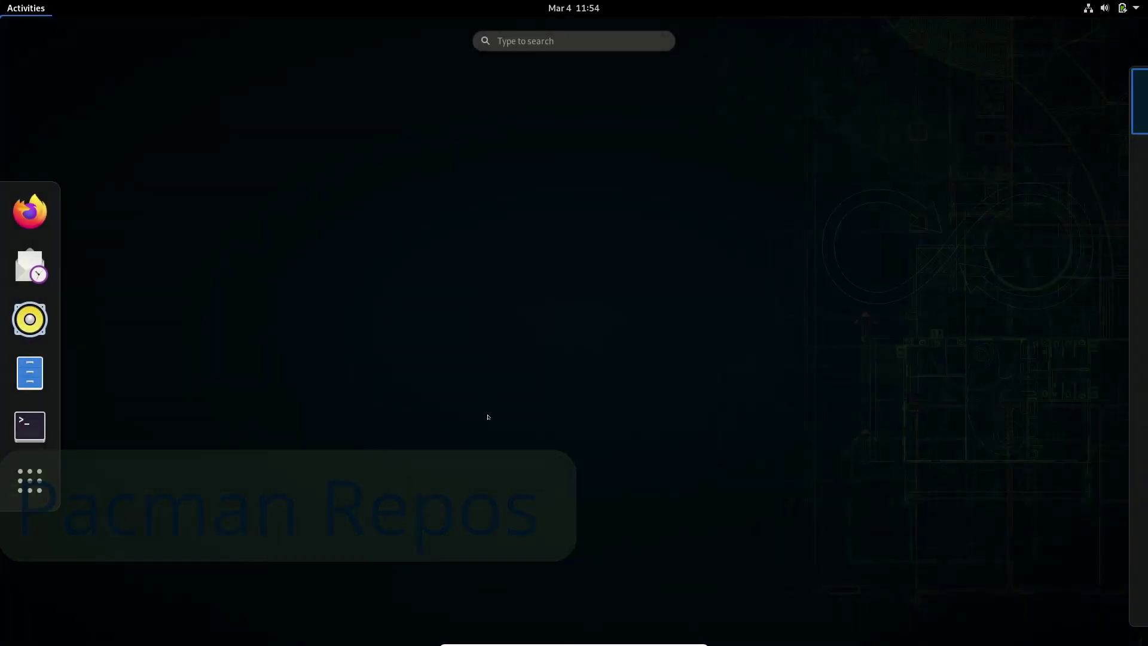
{"action": "left_click", "coordinate": [30, 480]}
{"action": "scroll", "coordinate": [718, 359], "scroll_direction": "down", "scroll_amount": 2}
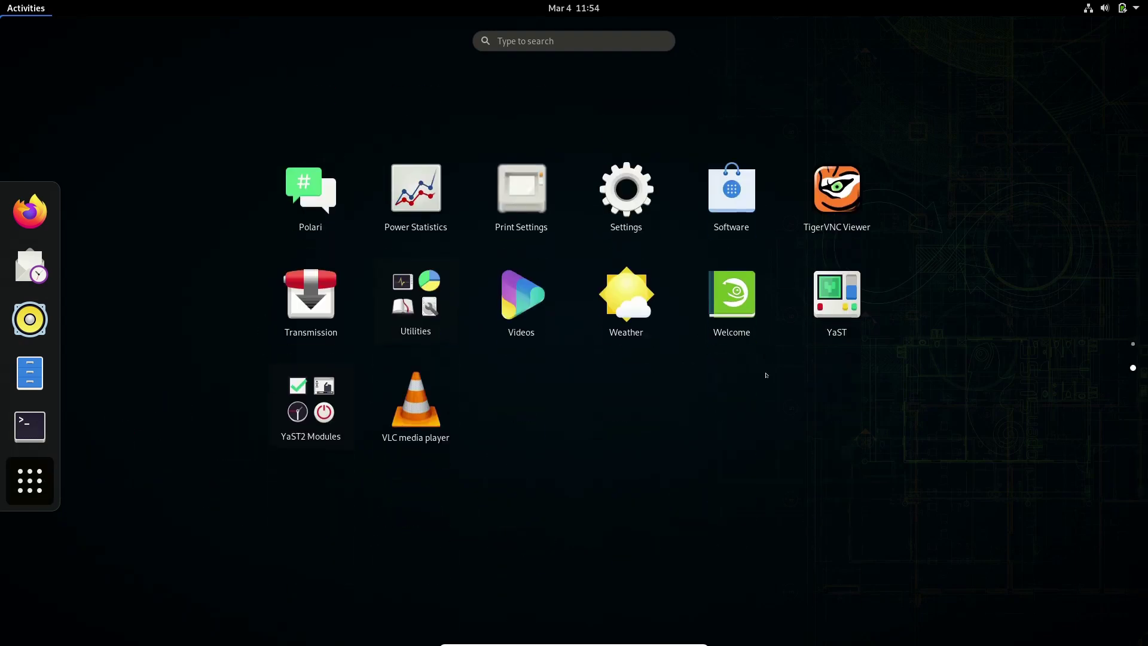
{"action": "left_click", "coordinate": [838, 300]}
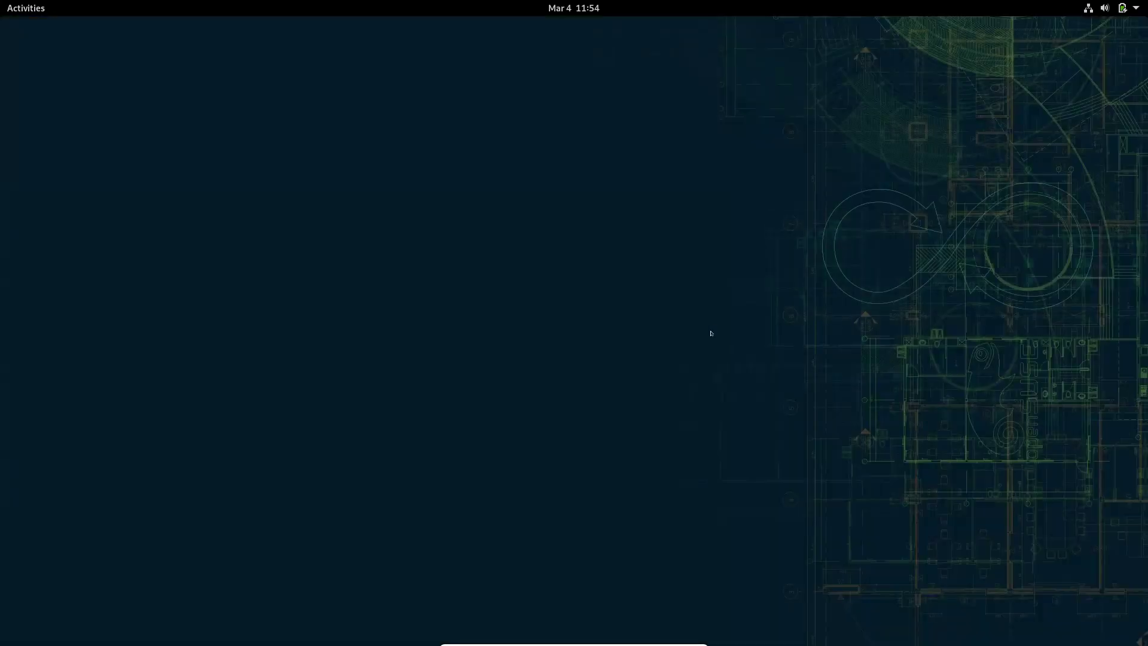
{"action": "type", "text": "***"}
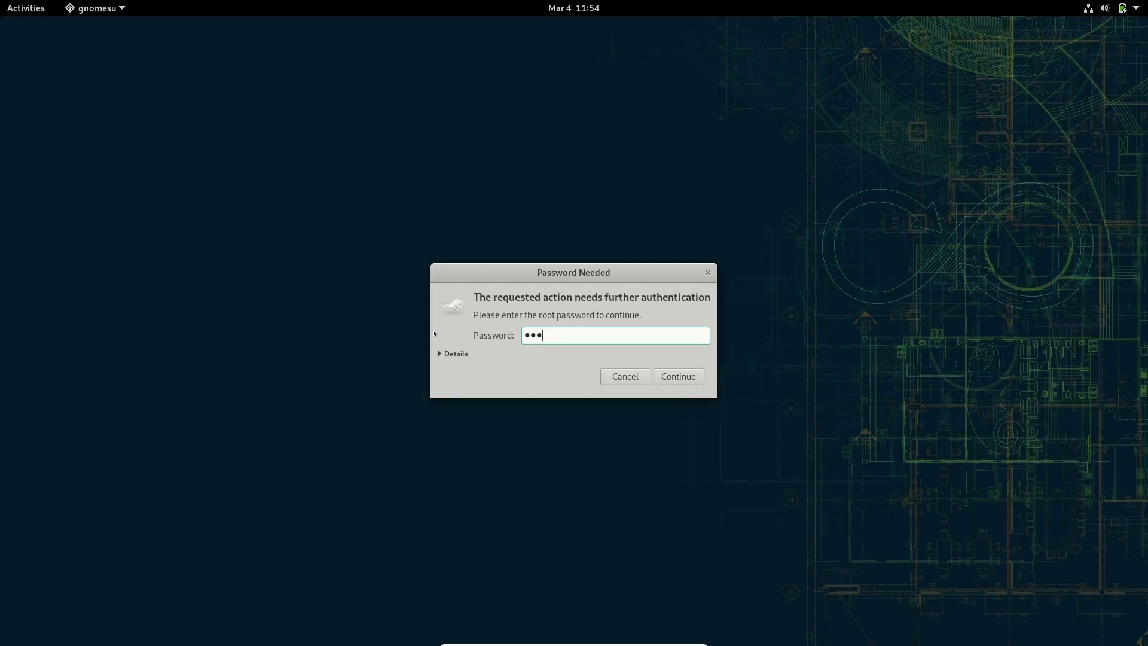
{"action": "type", "text": "**"}
{"action": "key", "text": "Return"}
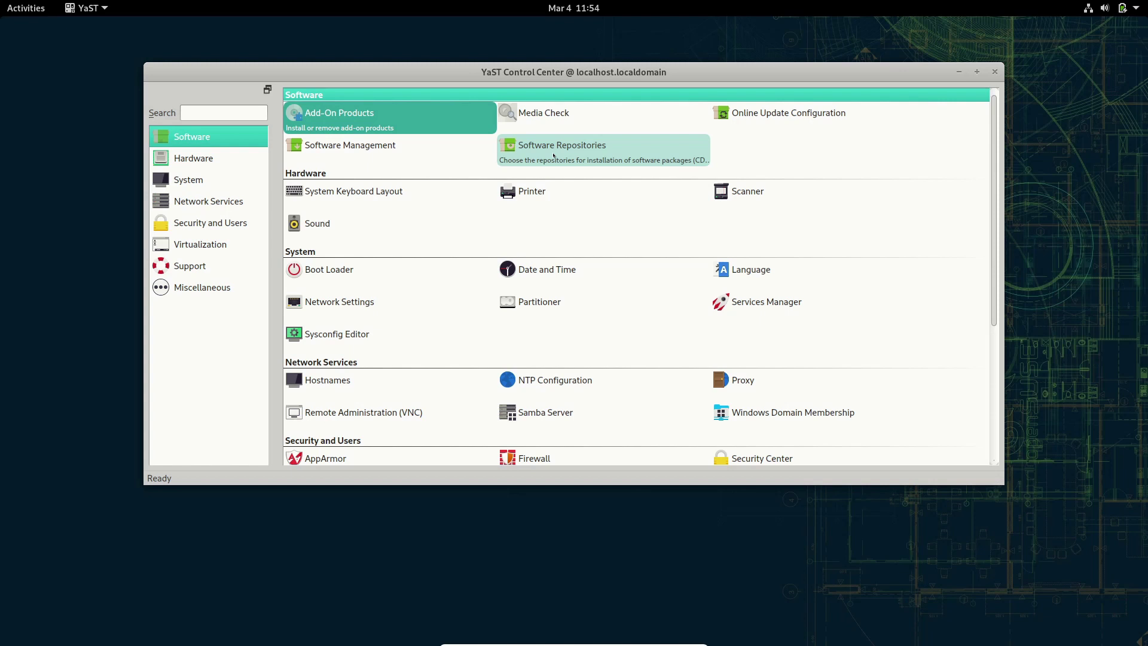
Return to the YaST Control Center and launch the Software Repositories module
{"action": "left_click", "coordinate": [25, 8]}
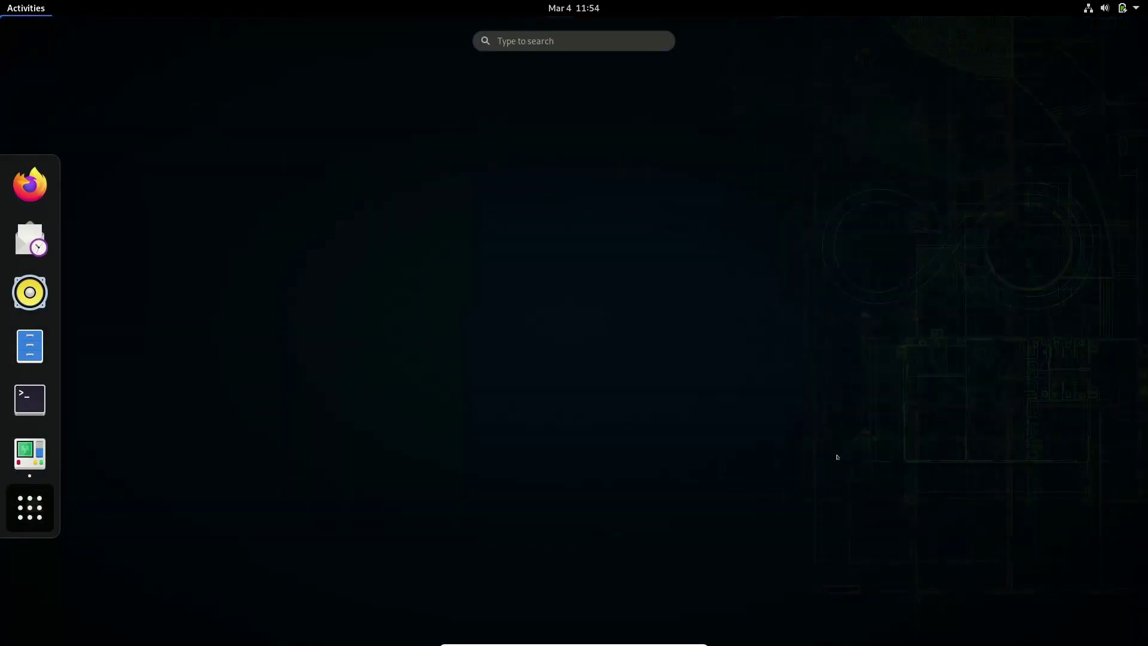
{"action": "scroll", "coordinate": [798, 436], "scroll_direction": "down", "scroll_amount": 1}
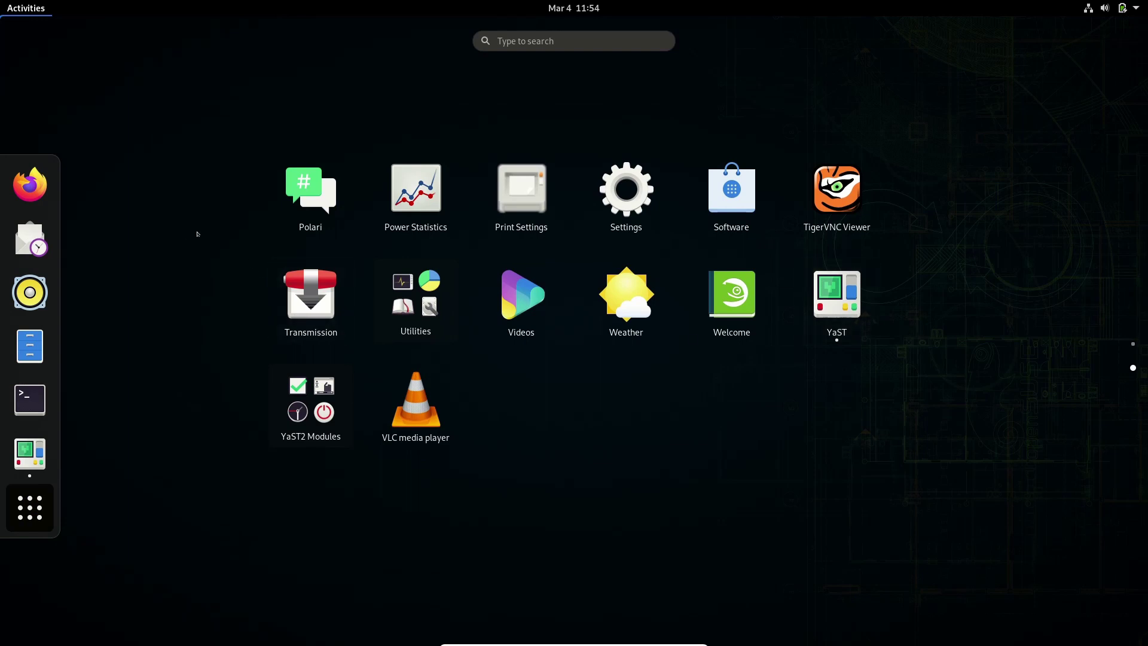
{"action": "left_click", "coordinate": [171, 188]}
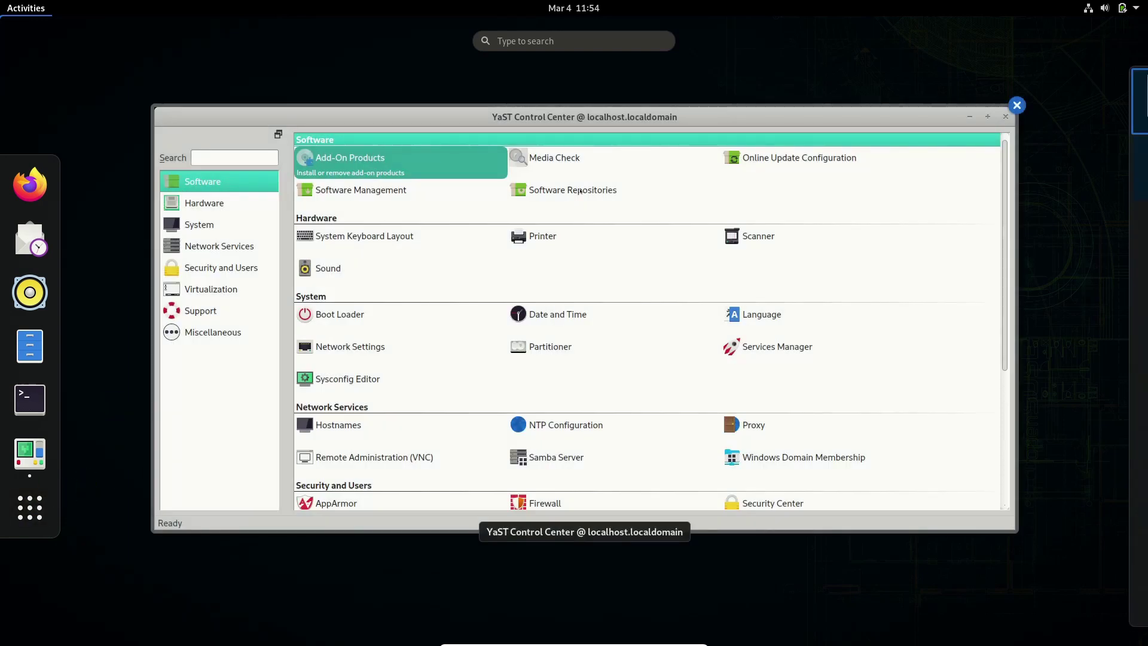
{"action": "left_click", "coordinate": [578, 191]}
{"action": "left_click", "coordinate": [562, 148]}
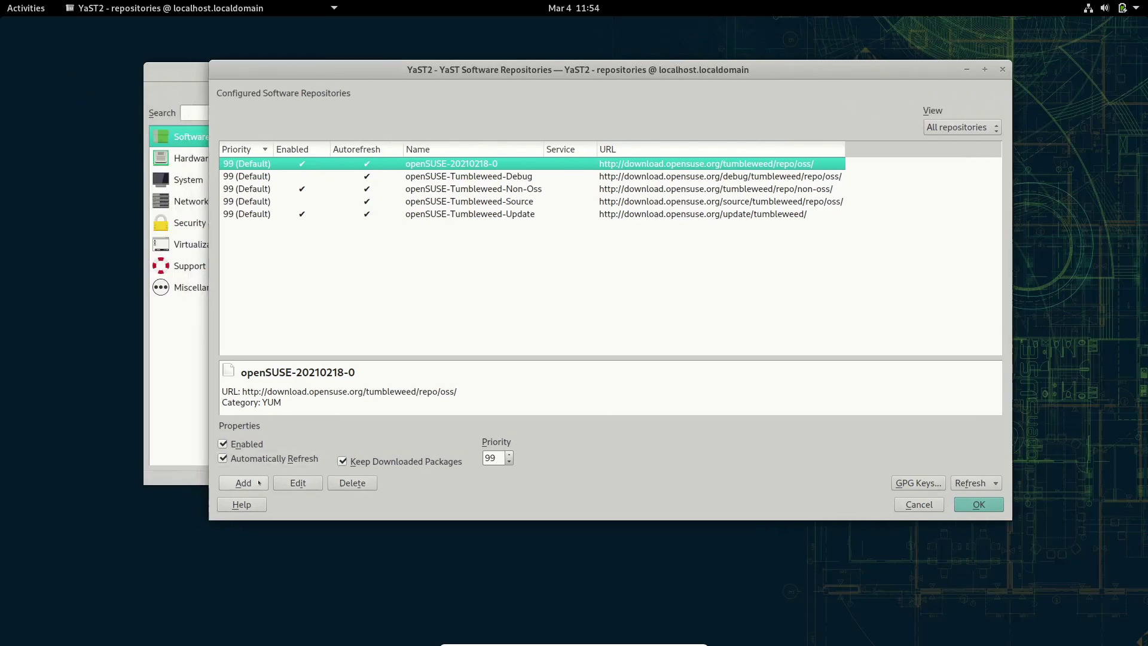
Add from Community Repositories and tick Packman Repository in the online list
{"action": "left_click", "coordinate": [244, 482]}
{"action": "left_click", "coordinate": [469, 194]}
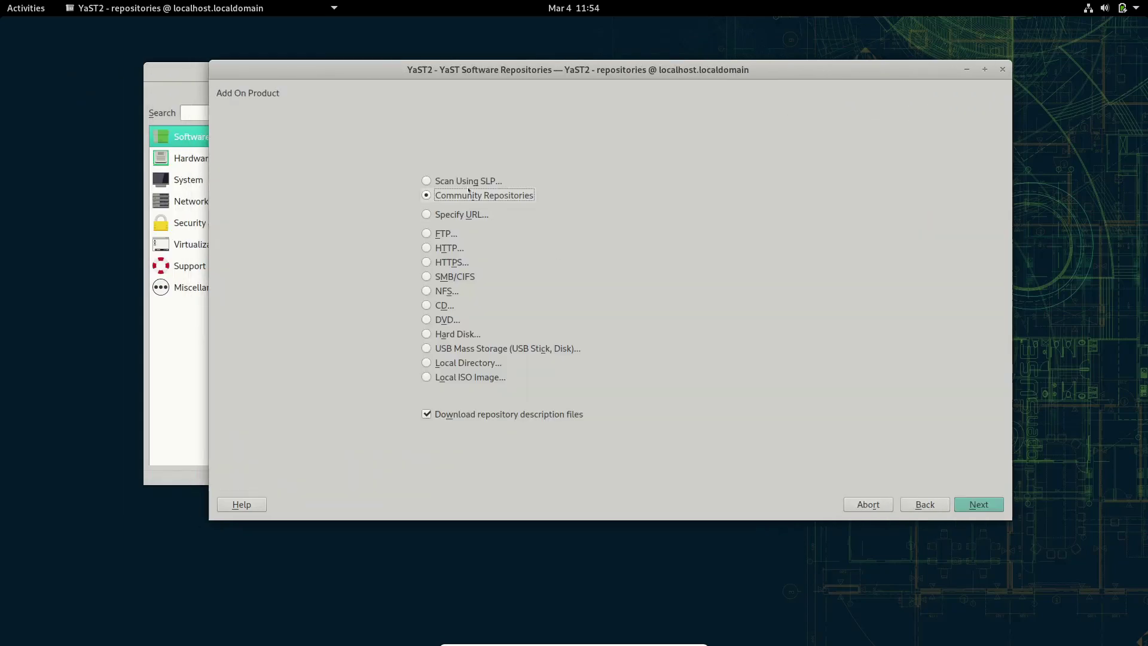
{"action": "key", "text": "alt+n"}
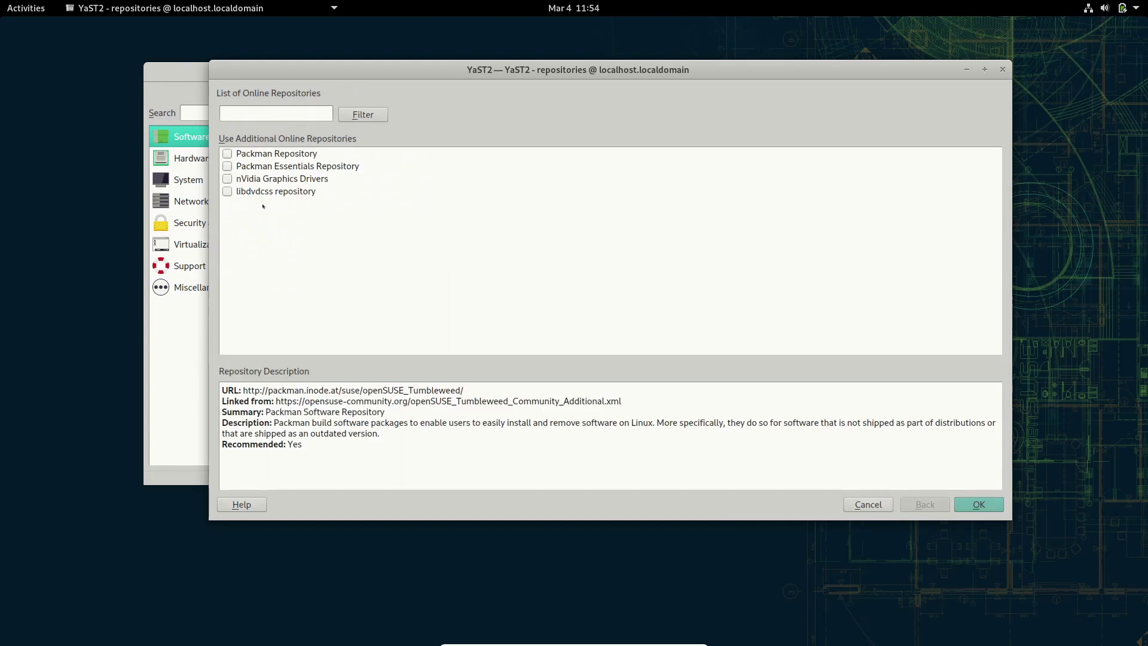
{"action": "left_click", "coordinate": [228, 153]}
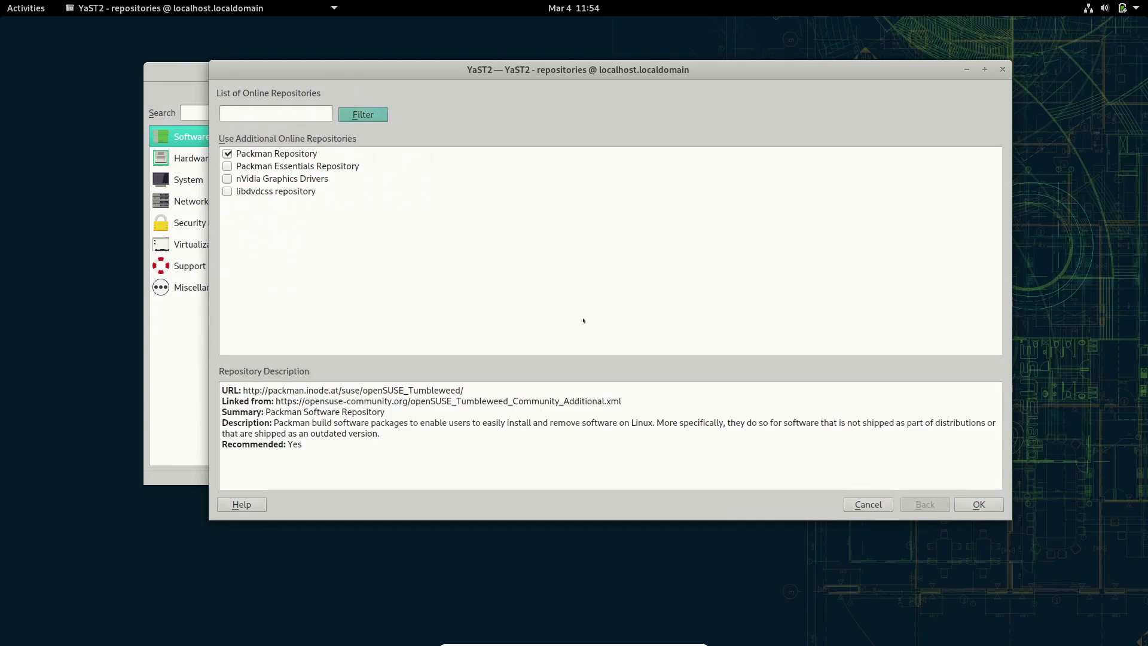
Confirm adding Packman, dismiss the access error, and close Software Repositories and YaST
{"action": "left_click", "coordinate": [975, 504]}
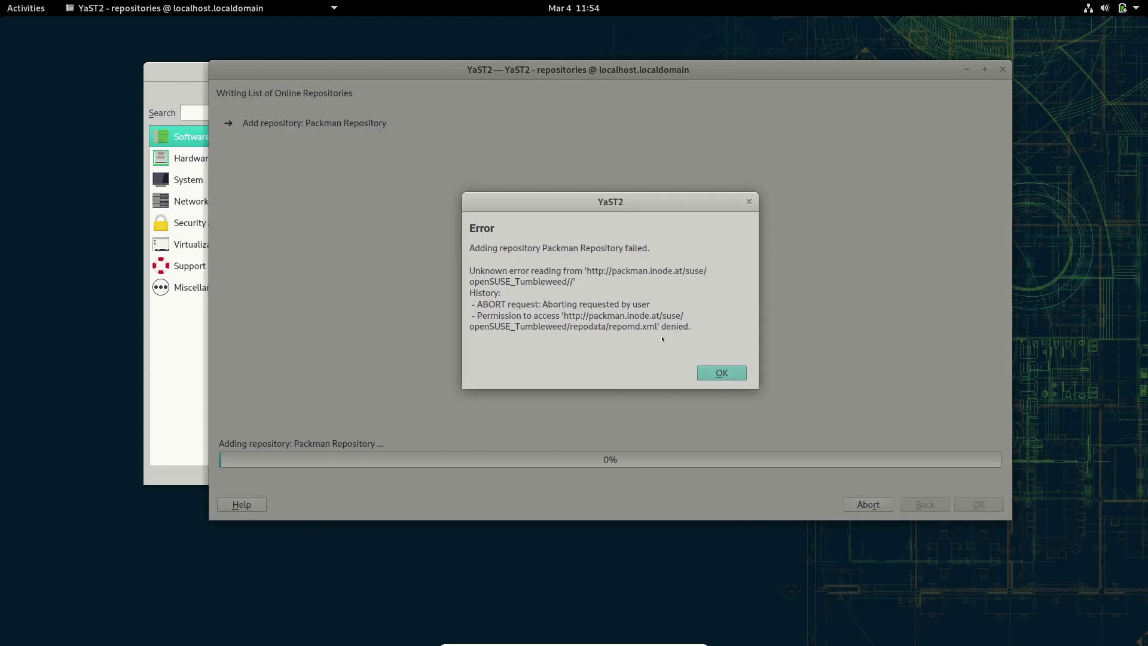
{"action": "left_click", "coordinate": [722, 373]}
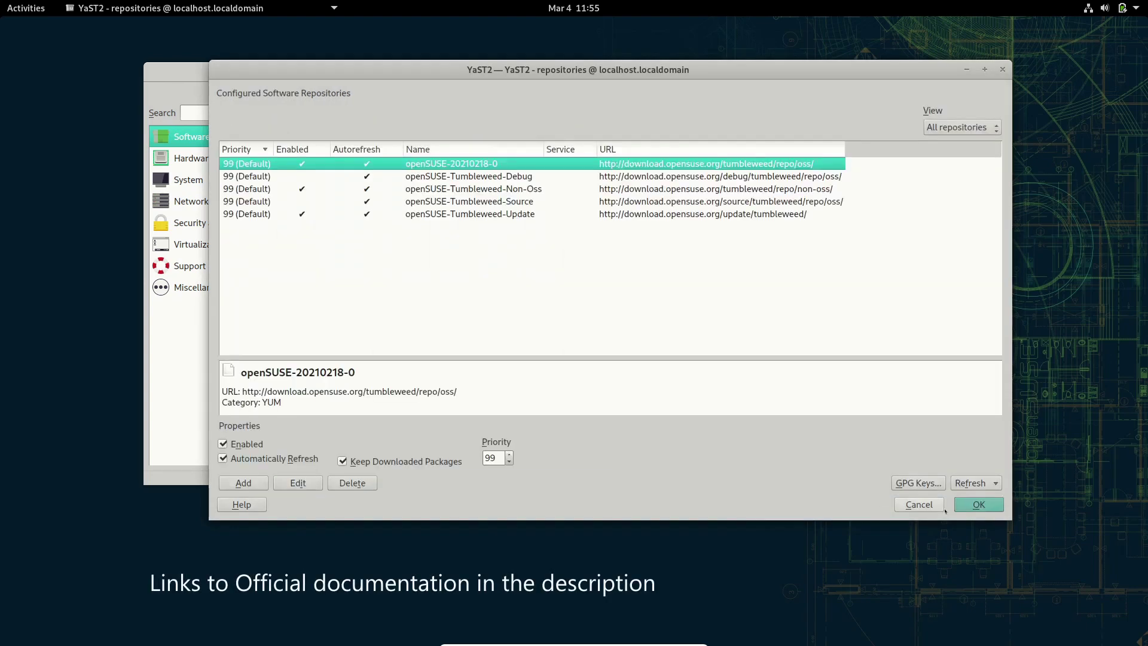
{"action": "left_click", "coordinate": [978, 504]}
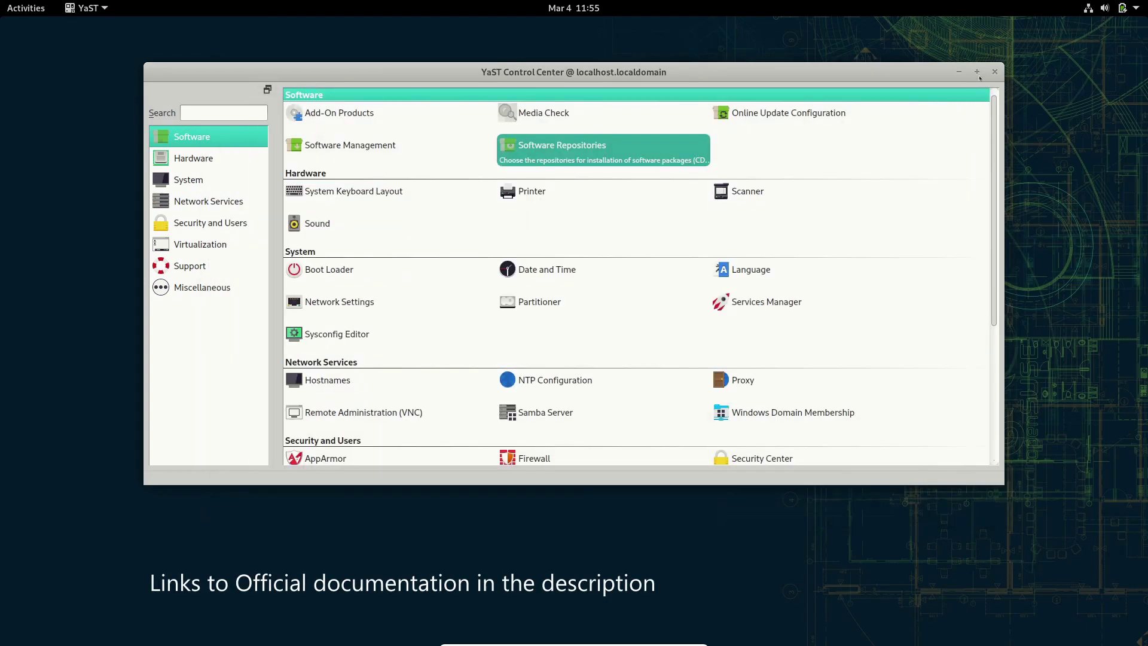
{"action": "left_click", "coordinate": [994, 72]}
Launch a terminal, enlarge its window and zoom the text in twice
{"action": "key", "text": "super"}
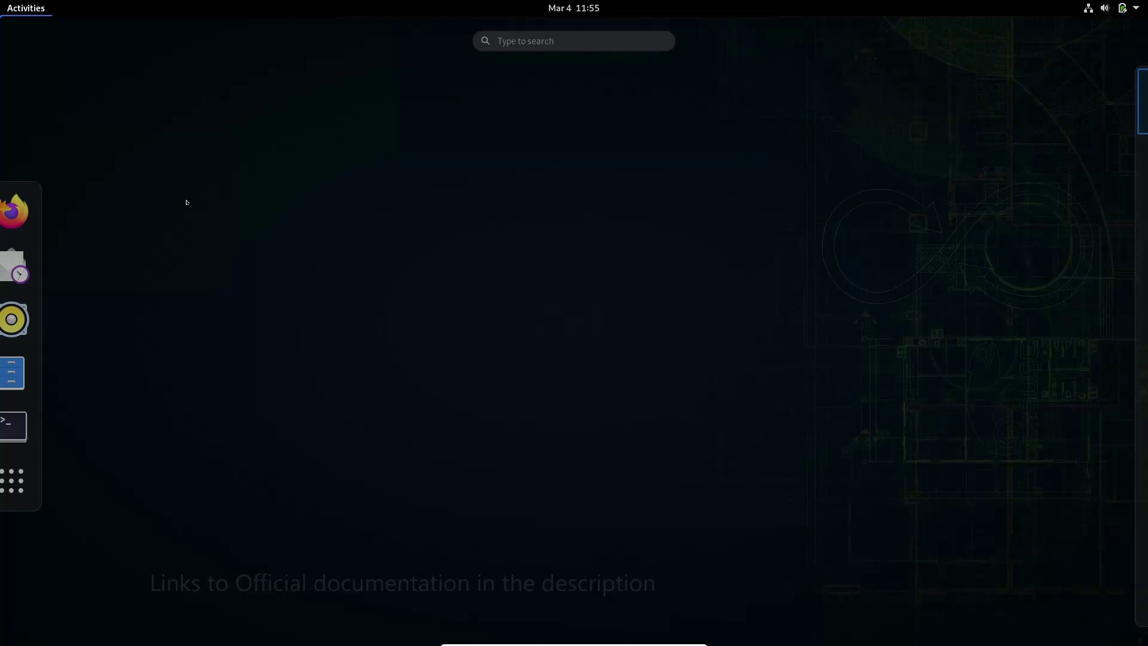
{"action": "left_click", "coordinate": [16, 427]}
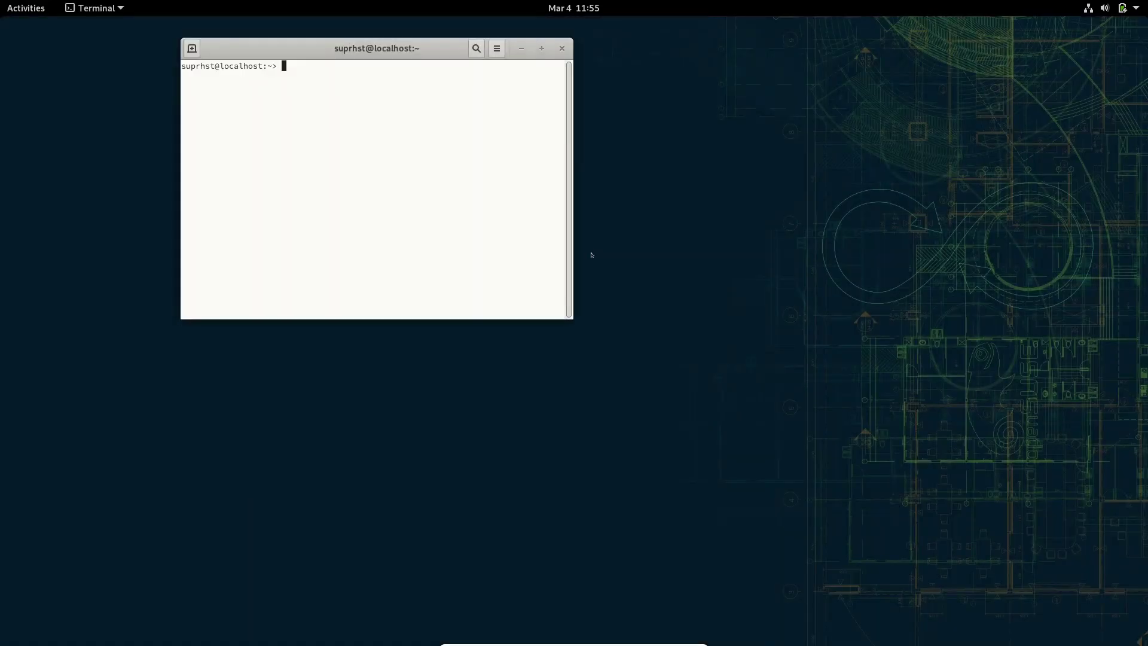
{"action": "mouse_move", "coordinate": [570, 317]}
{"action": "left_mouse_down"}
{"action": "mouse_move", "coordinate": [813, 449]}
{"action": "mouse_move", "coordinate": [533, 384]}
{"action": "mouse_move", "coordinate": [579, 264]}
{"action": "mouse_move", "coordinate": [600, 266]}
{"action": "left_mouse_up"}
{"action": "key", "text": "ctrl+plus"}
{"action": "key", "text": "ctrl+plus"}
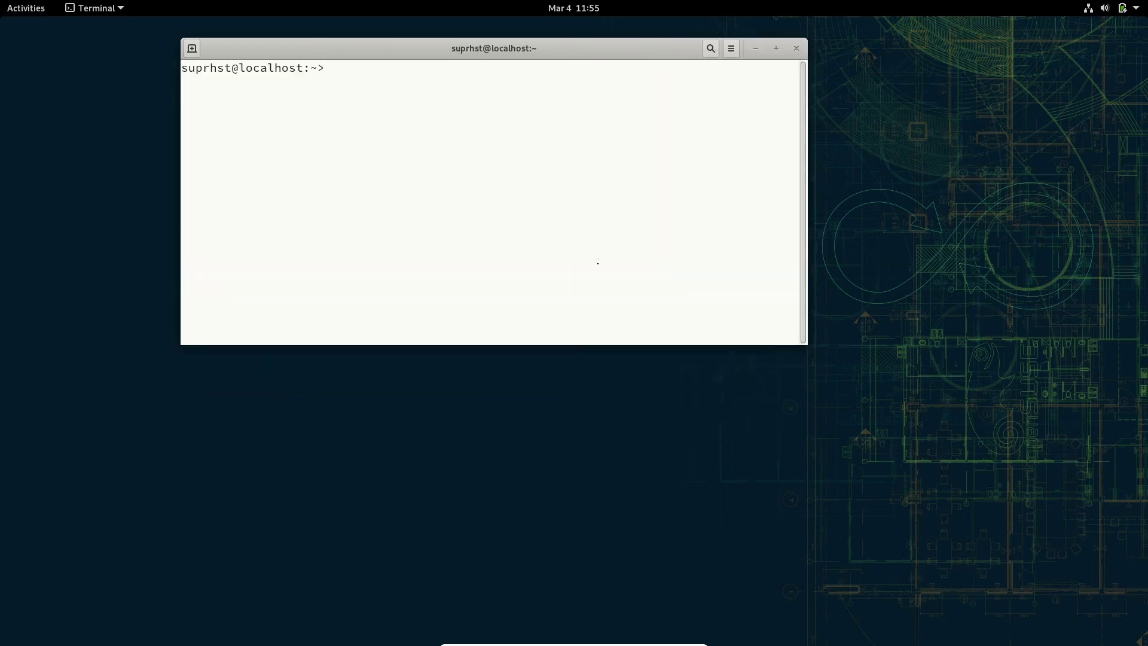
{"action": "key", "text": "ctrl+plus"}
{"action": "key", "text": "ctrl+plus"}
{"action": "key", "text": "ctrl+plus"}
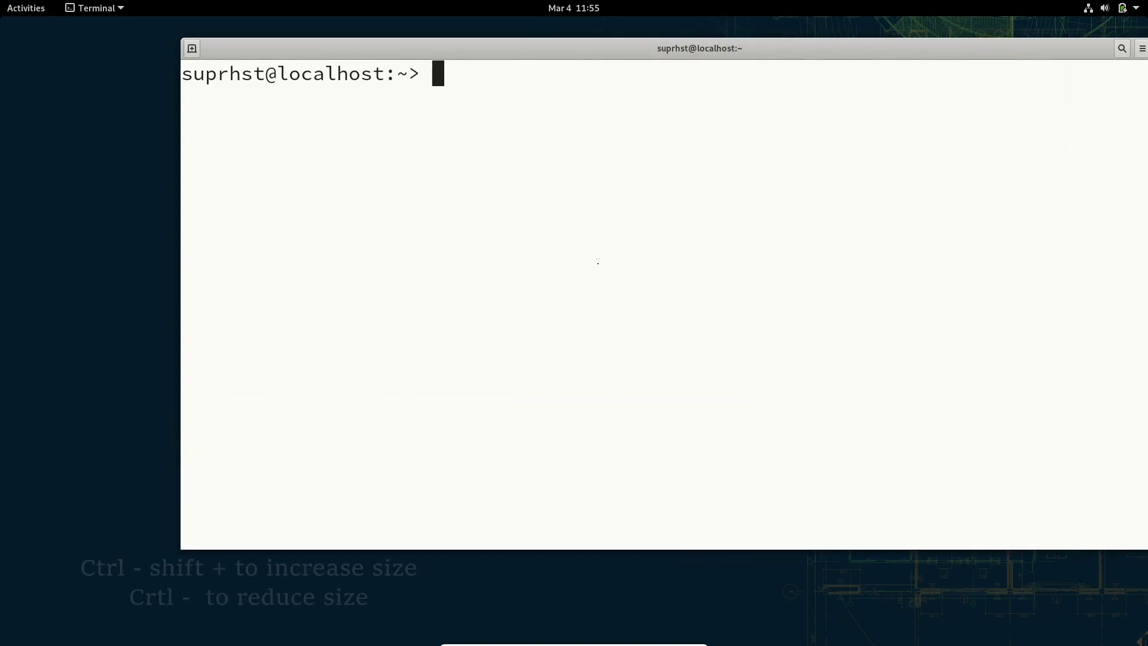
Reposition the terminal on screen and shrink it to about 80 columns
{"action": "left_click_drag", "start_coordinate": [649, 51], "coordinate": [548, 64]}
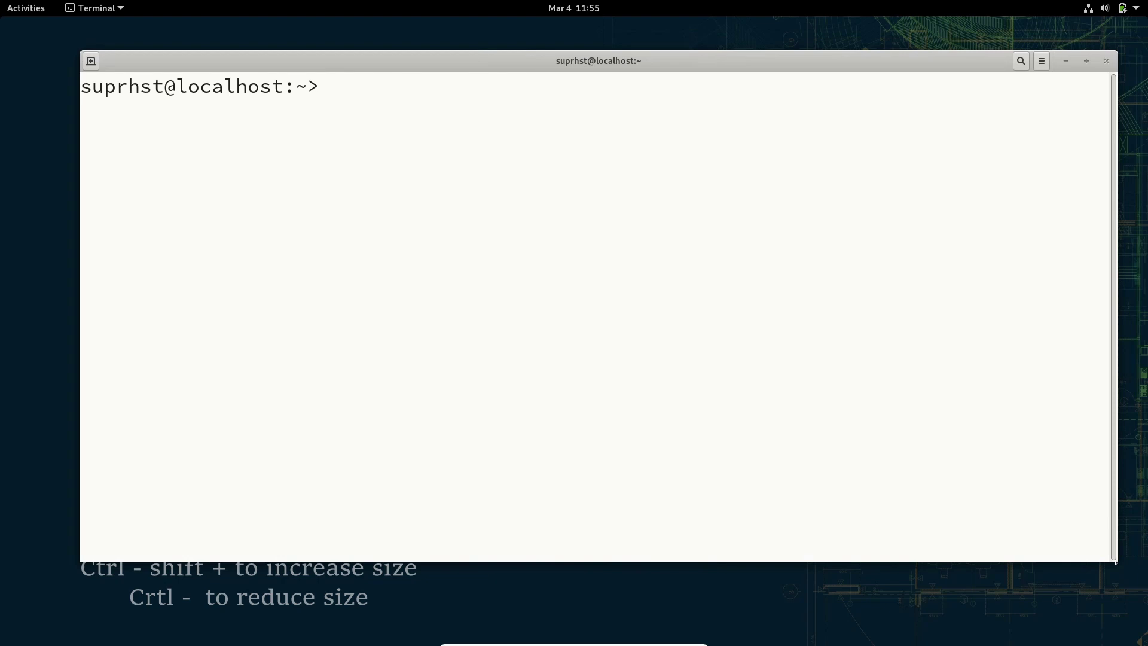
{"action": "mouse_move", "coordinate": [1117, 561]}
{"action": "left_mouse_down"}
{"action": "mouse_move", "coordinate": [1056, 511]}
{"action": "mouse_move", "coordinate": [1022, 458]}
{"action": "left_mouse_up"}
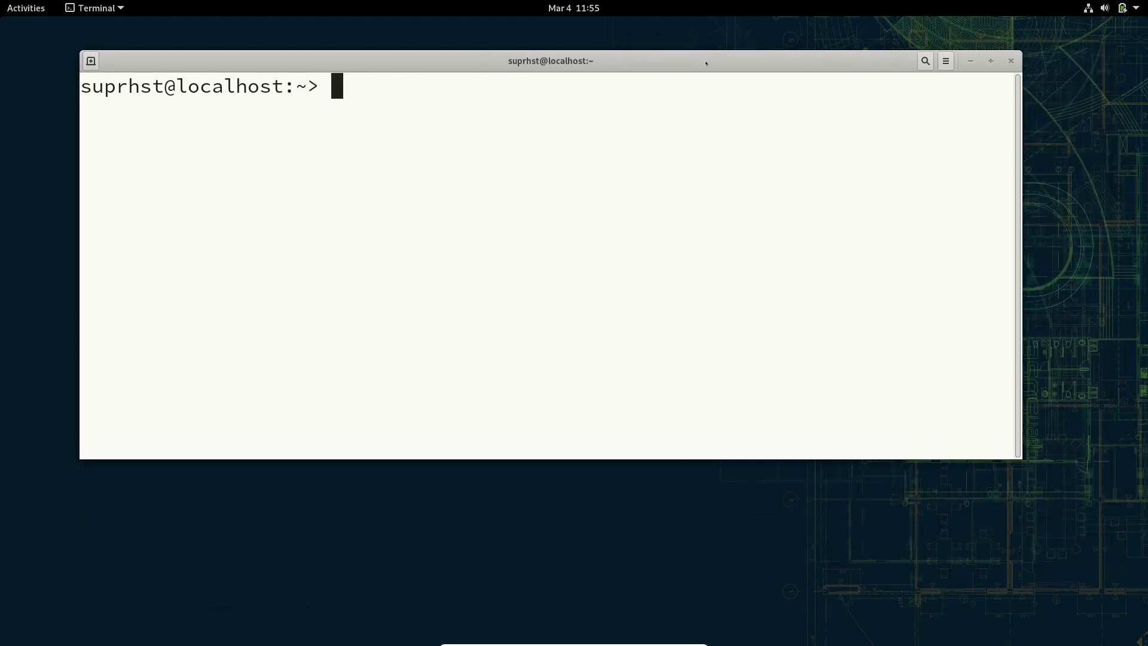
{"action": "left_click_drag", "start_coordinate": [706, 64], "coordinate": [746, 135]}
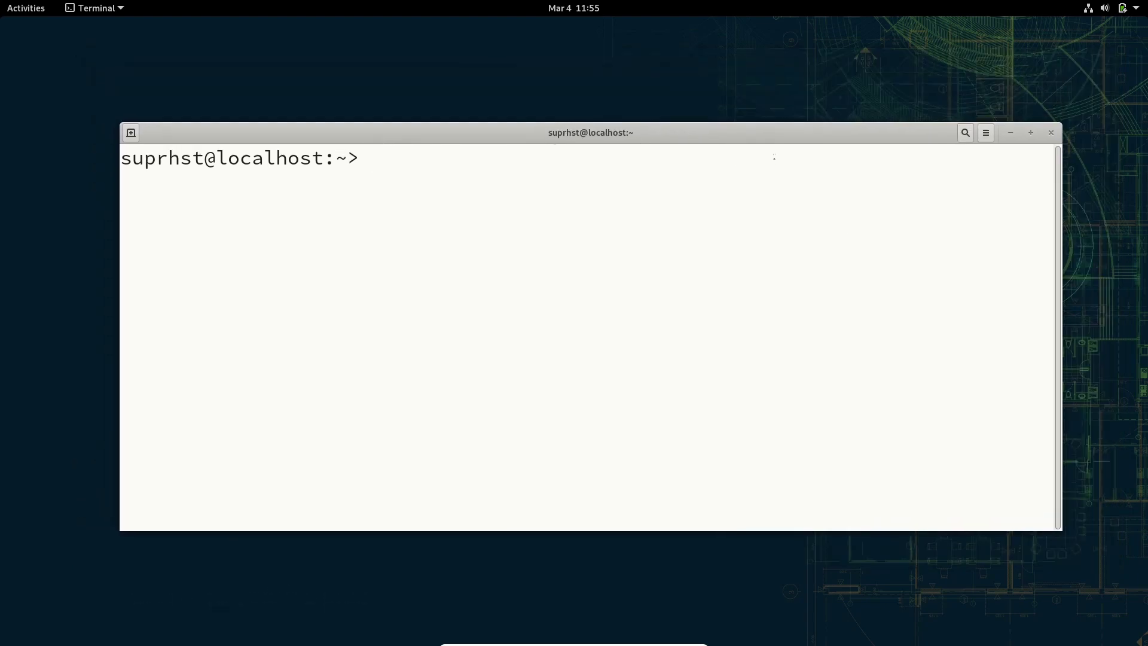
{"action": "type", "text": "sudo yast"}
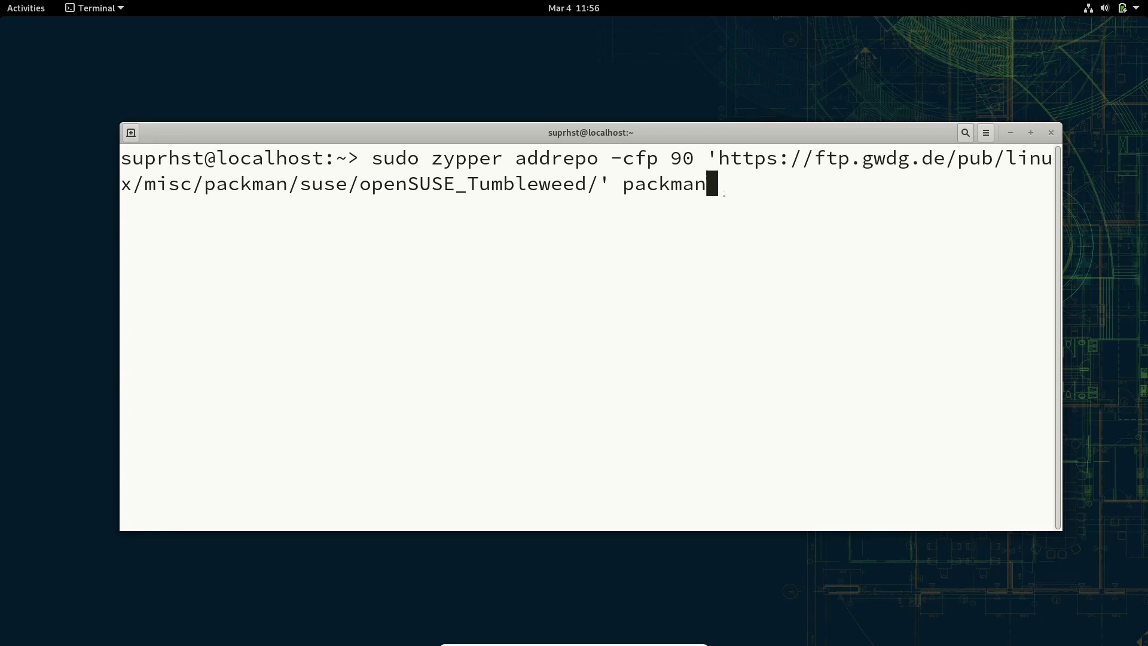
Run 'sudo zypper addrepo -cfp 90' with the Packman Tumbleweed URL, naming it packman
{"action": "key", "text": "Return"}
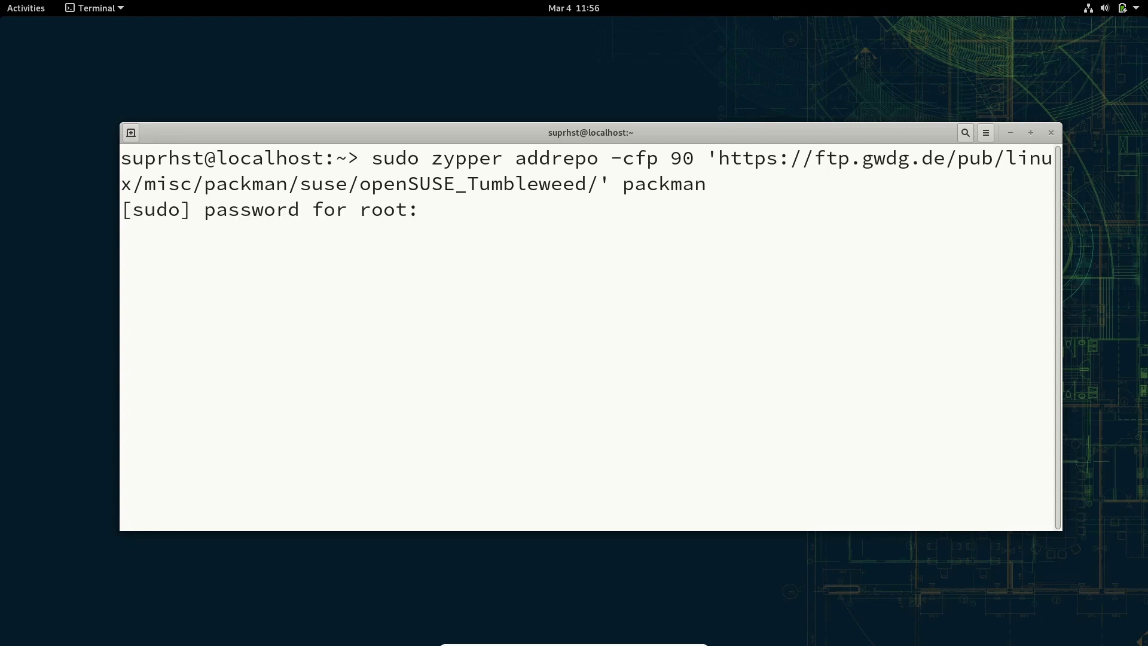
Submit the root password, then move the terminal up, make it taller, and highlight priority 90
{"action": "key", "text": "Return"}
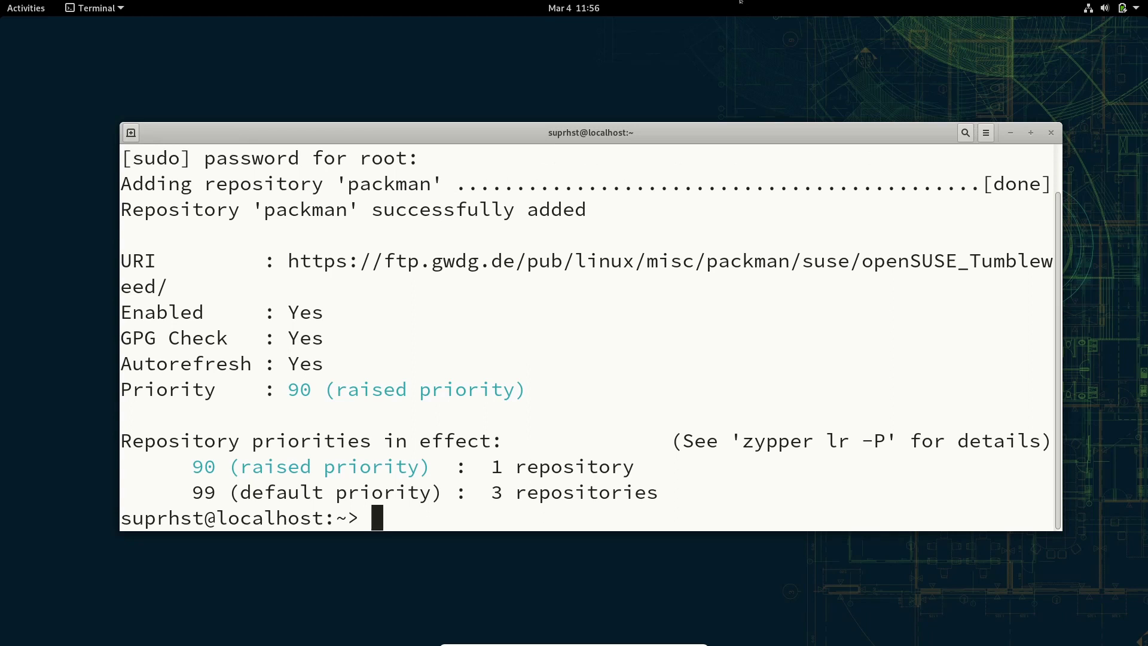
{"action": "left_click_drag", "start_coordinate": [599, 123], "coordinate": [600, 54]}
{"action": "left_click_drag", "start_coordinate": [1055, 461], "coordinate": [1060, 541]}
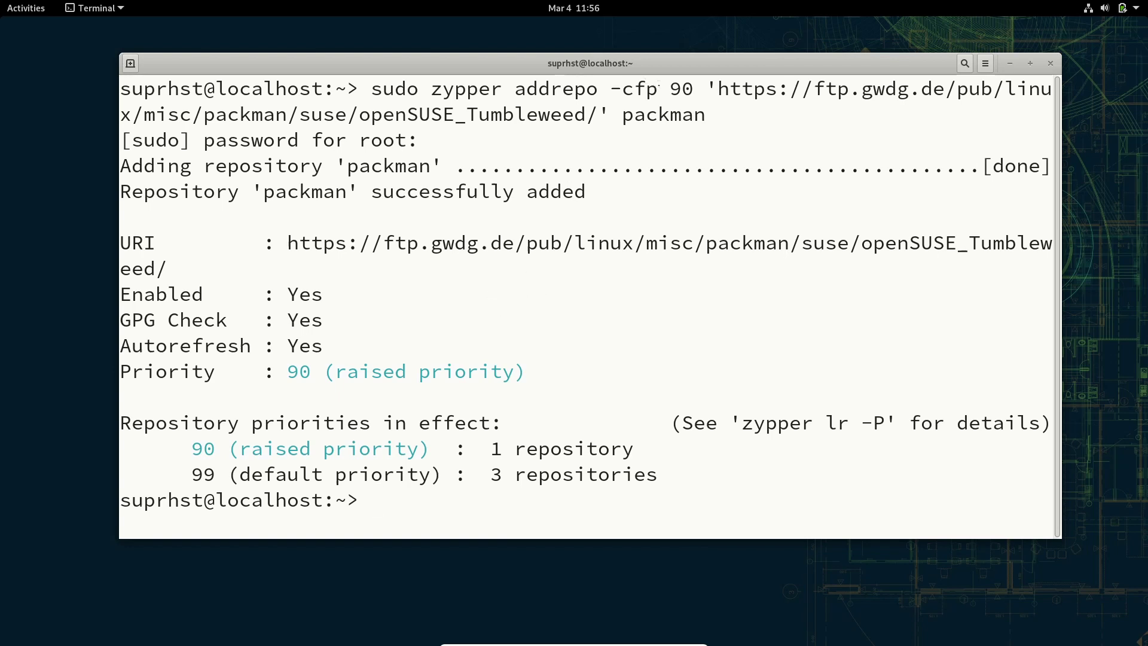
{"action": "double_click", "coordinate": [680, 89]}
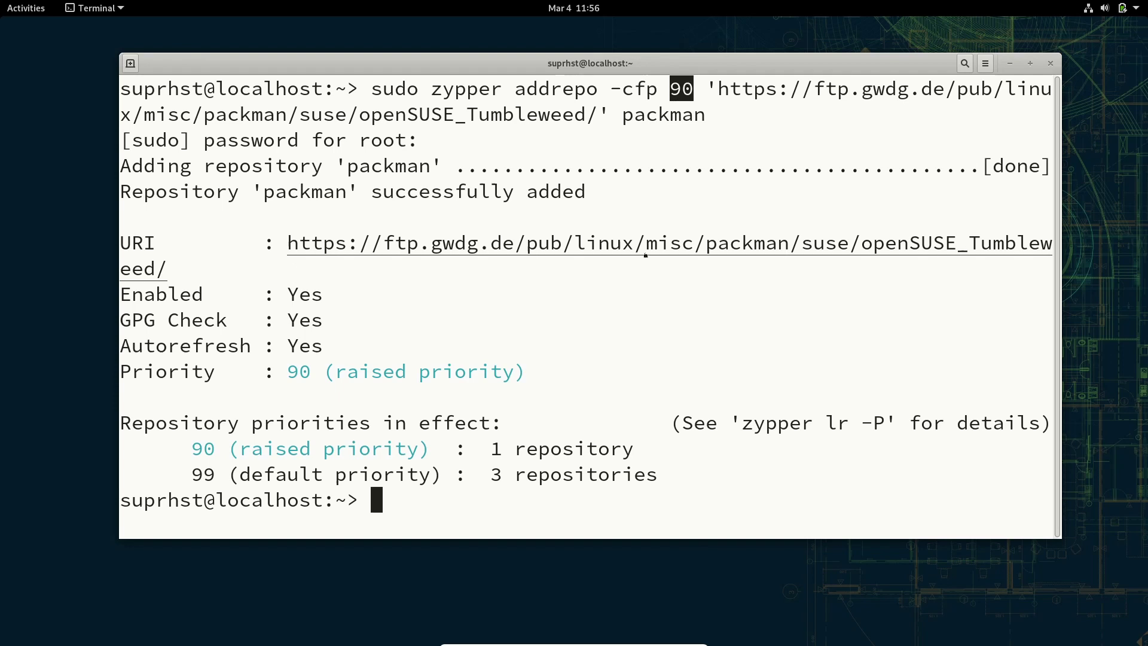
{"action": "left_click", "coordinate": [462, 381]}
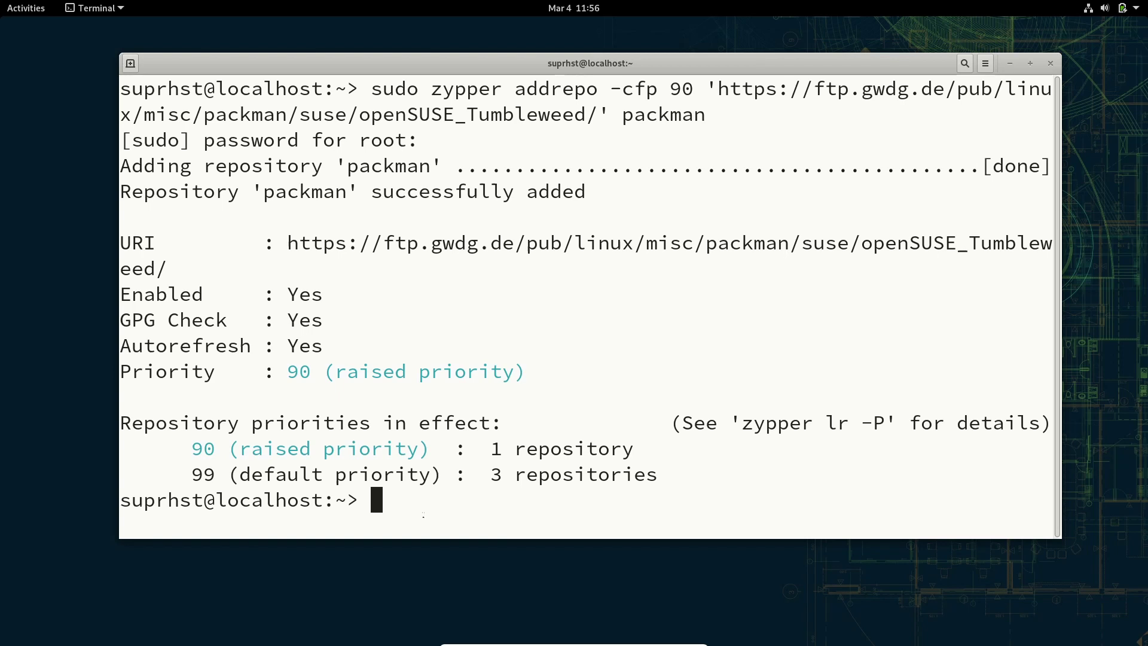
{"action": "type", "text": "sudo "}
{"action": "type", "text": "zupper "}
{"action": "type", "text": "dup"}
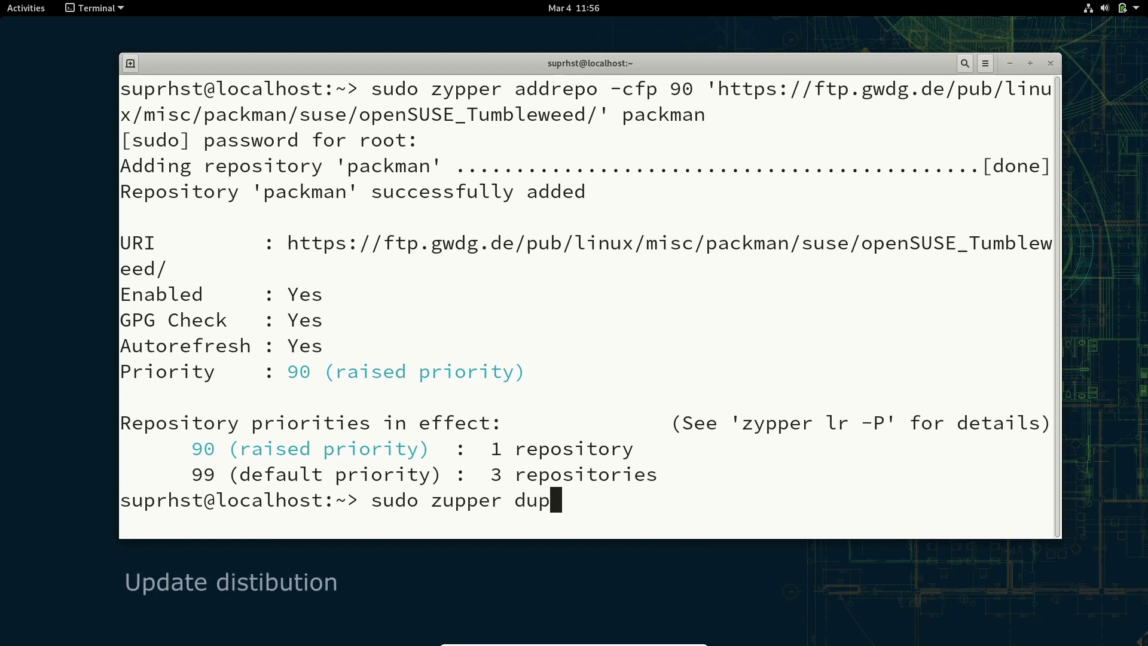
Run the misspelled 'sudo zupper dup', then recall it and rerun it corrected to zypper
{"action": "key", "text": "Return"}
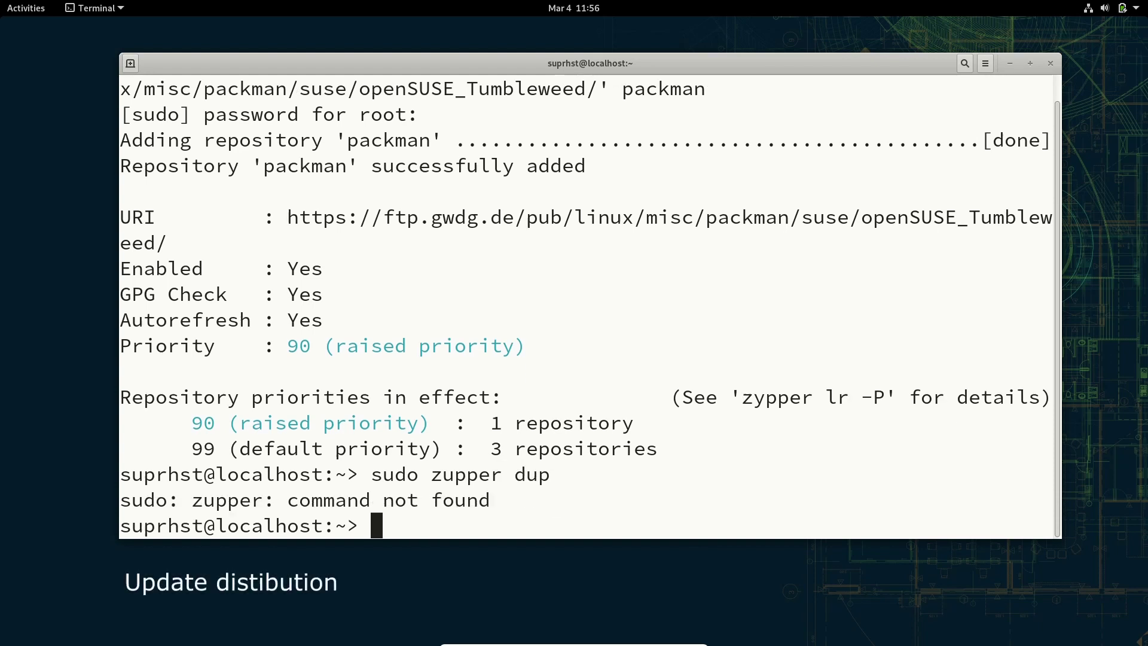
{"action": "key", "text": "Up"}
{"action": "key", "text": "Left"}
{"action": "key", "text": "Left"}
{"action": "key", "text": "Left"}
{"action": "key", "text": "Left"}
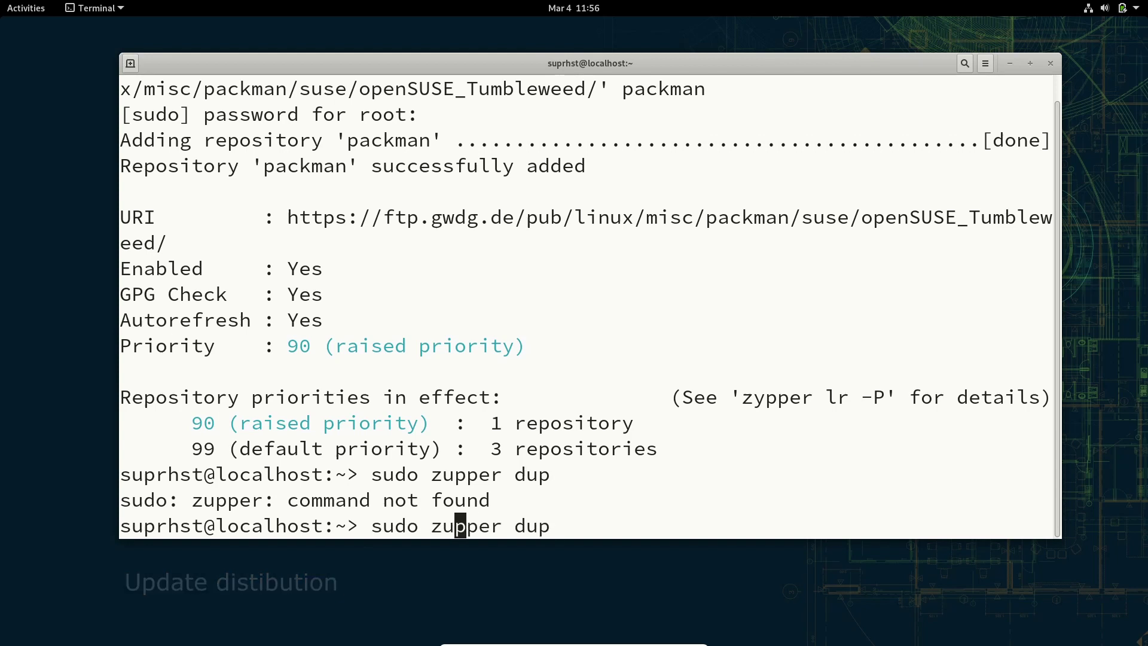
{"action": "key", "text": "Left"}
{"action": "key", "text": "Right"}
{"action": "key", "text": "BackSpace"}
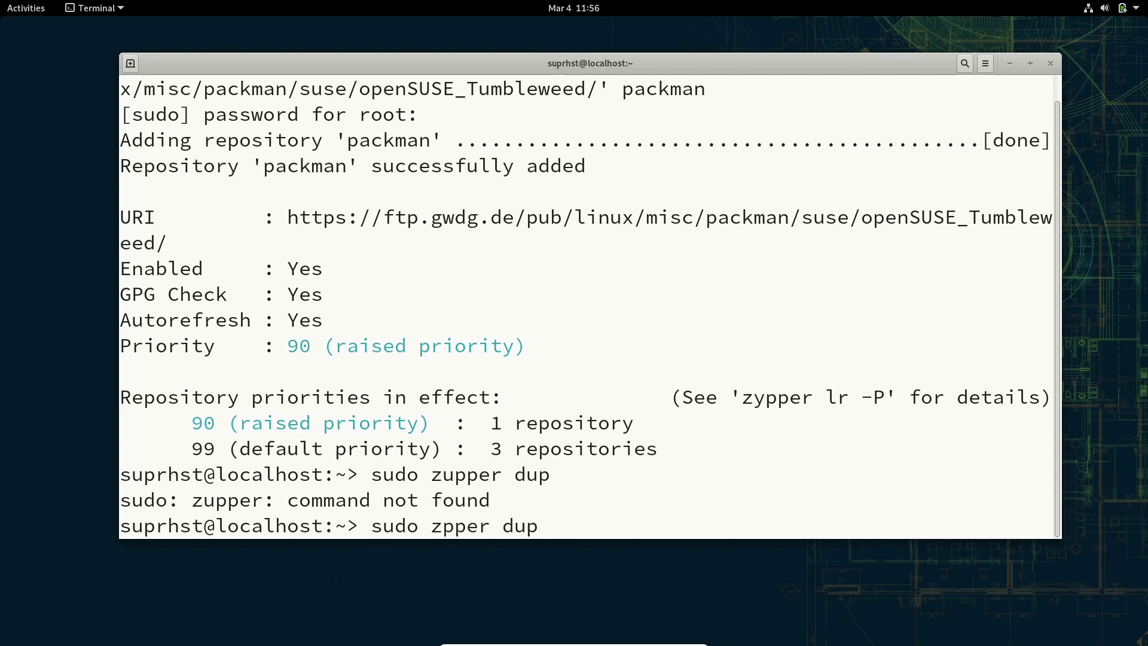
{"action": "type", "text": "y"}
{"action": "key", "text": "Return"}
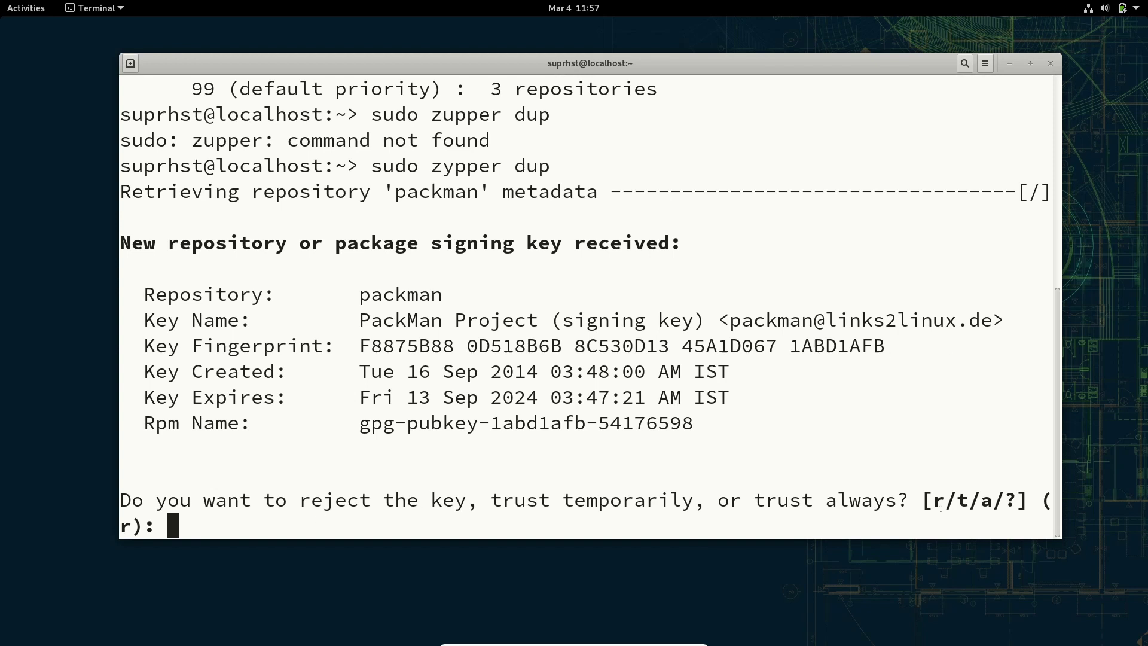
Answer the Packman key prompt with 'a' to trust it always, letting dup finish
{"action": "double_click", "coordinate": [938, 499]}
{"action": "left_click", "coordinate": [939, 501]}
{"action": "left_click_drag", "start_coordinate": [493, 501], "coordinate": [692, 501]}
{"action": "left_click", "coordinate": [733, 511]}
{"action": "type", "text": "a"}
{"action": "key", "text": "Return"}
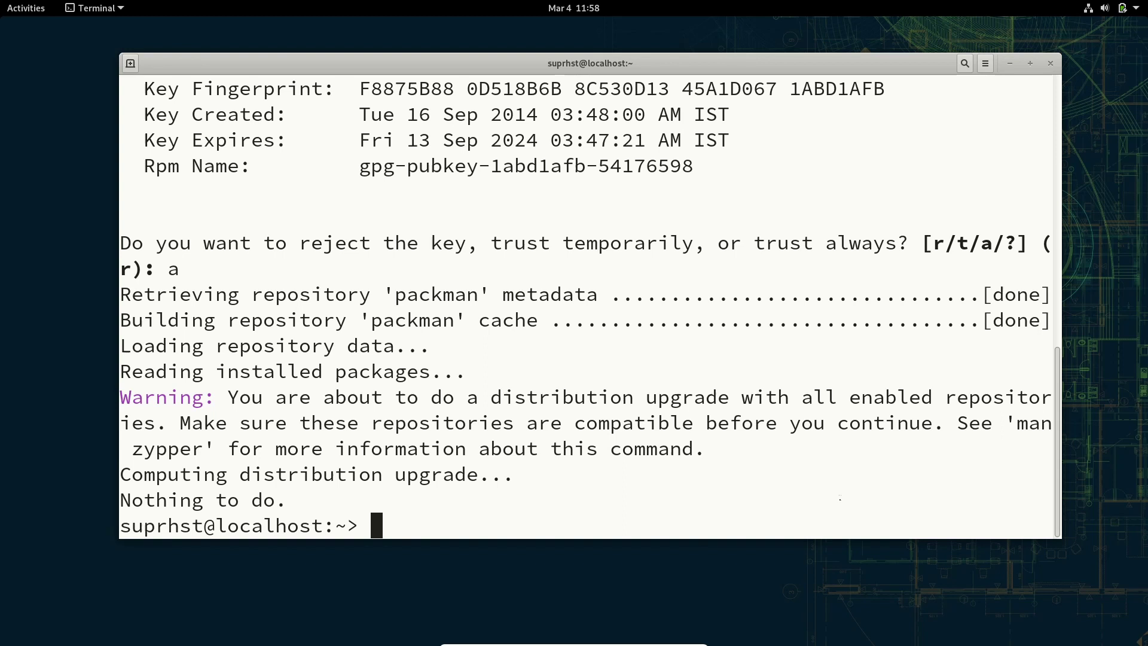
{"action": "type", "text": "sudo z"}
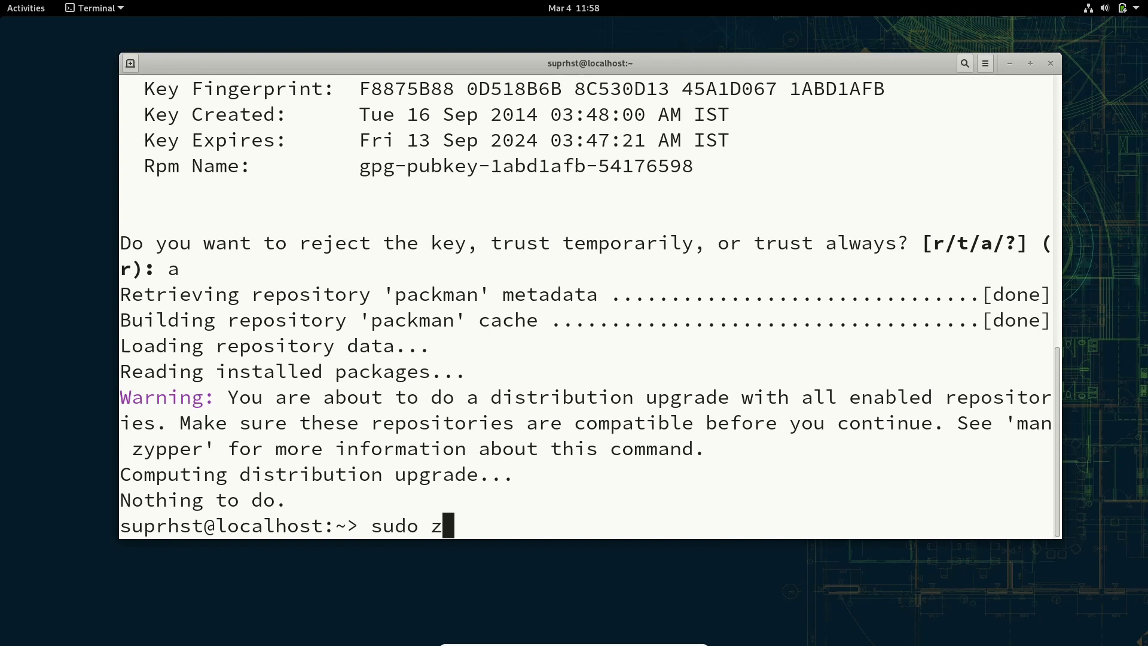
{"action": "type", "text": "ypper vl"}
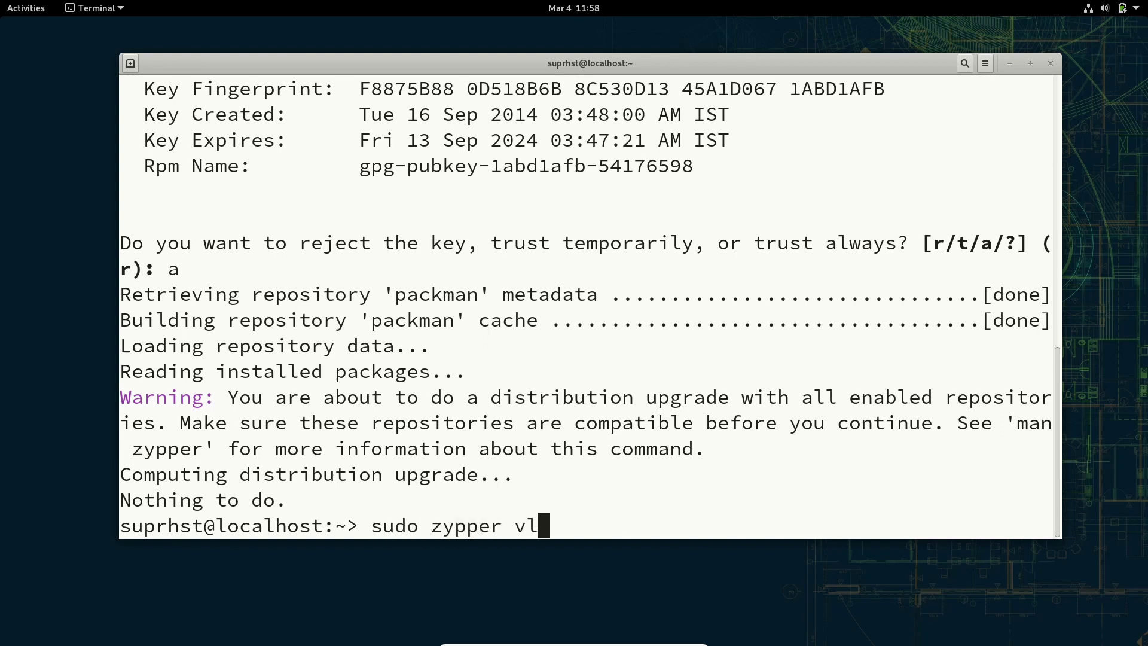
{"action": "type", "text": "c"}
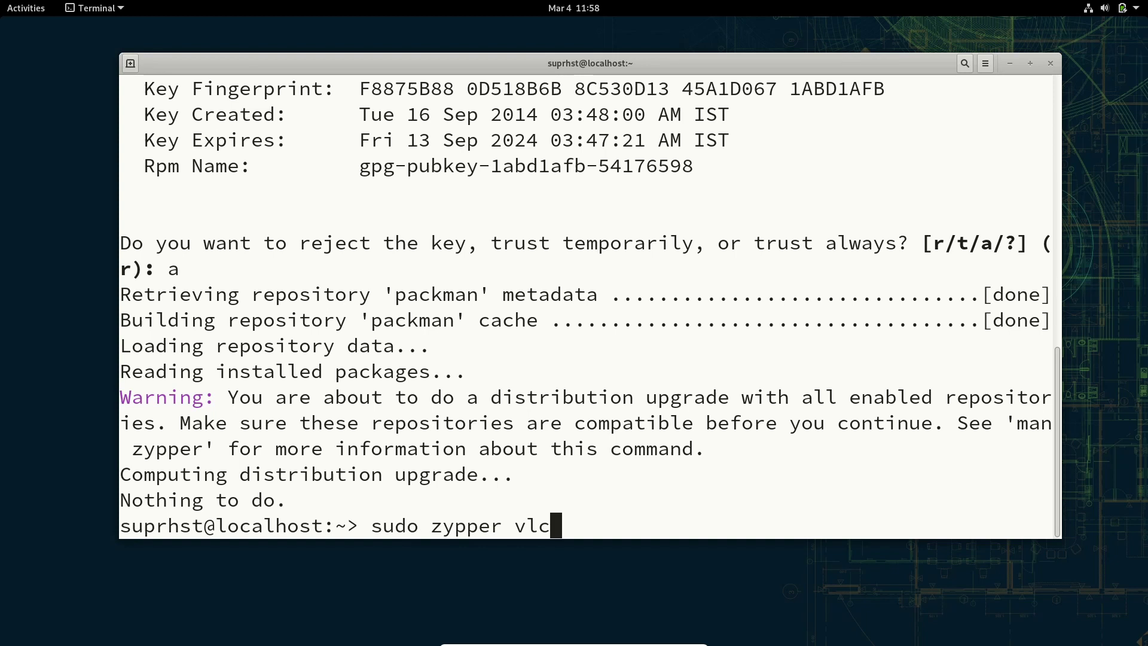